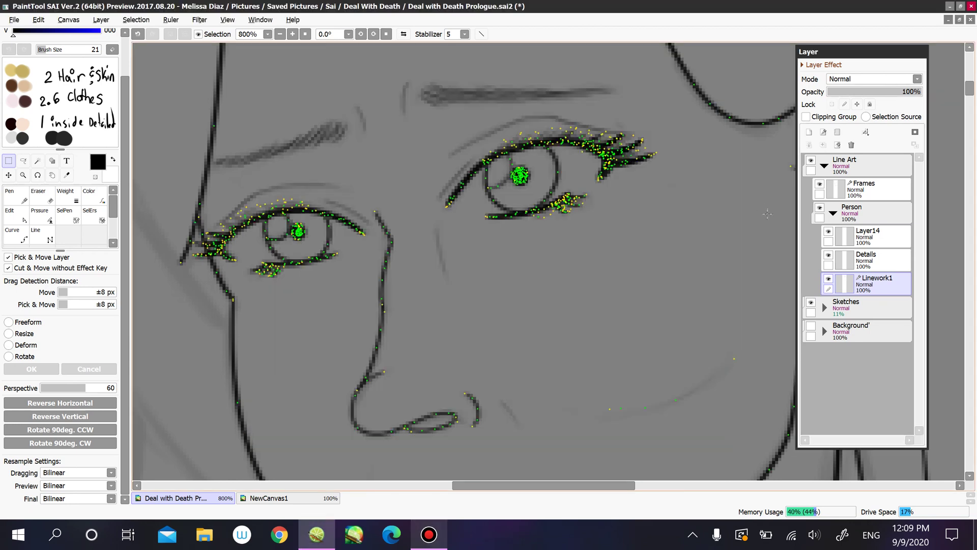
Step: Draw a freeform lasso loop around the right eye, then choose the Move tool in Freeform mode
click(23, 161)
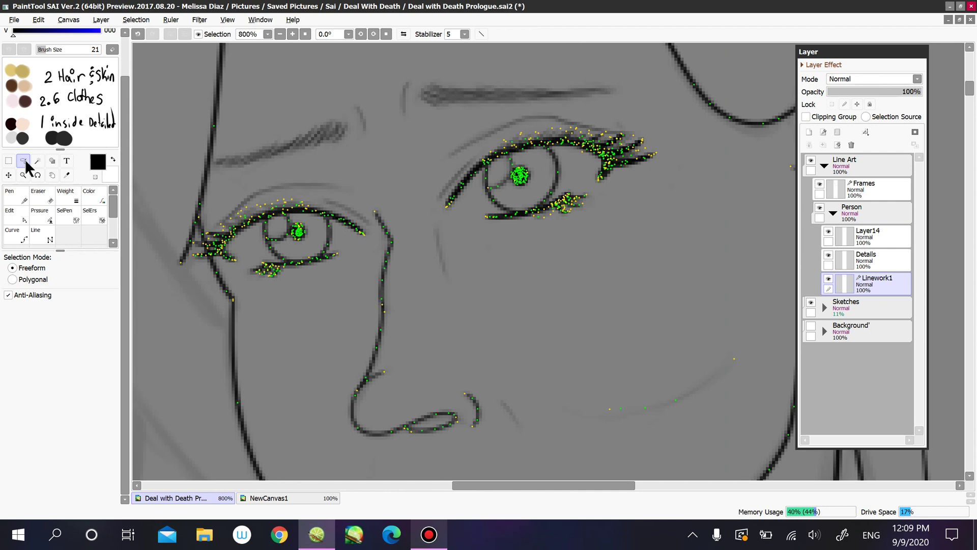
mouse_move(547, 89)
mouse_down()
mouse_move(485, 94)
mouse_move(430, 222)
mouse_move(618, 278)
mouse_move(716, 169)
mouse_move(608, 81)
mouse_move(522, 72)
mouse_up()
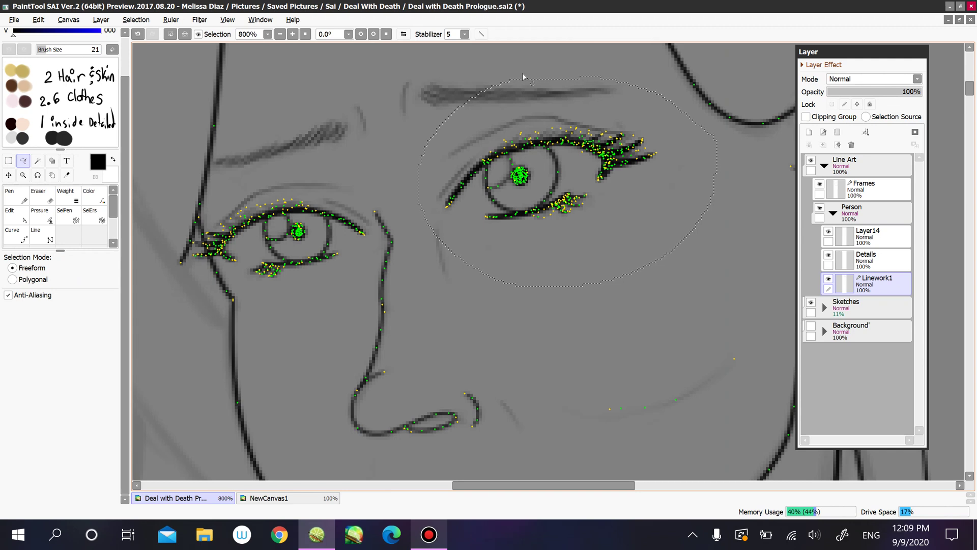
click(8, 161)
click(35, 321)
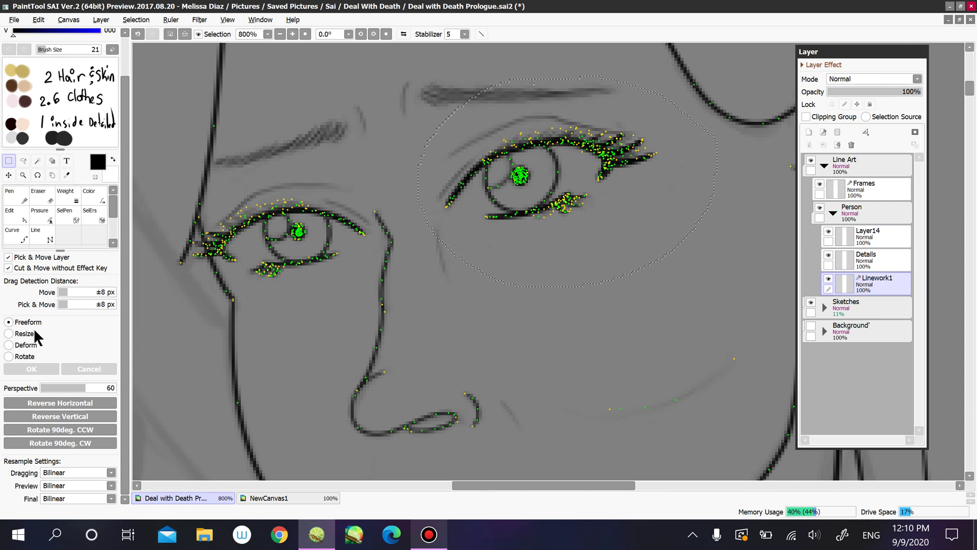
Step: Select the right eye's strokes inside the lasso, try a mirrored squeeze, then cancel it
click(137, 21)
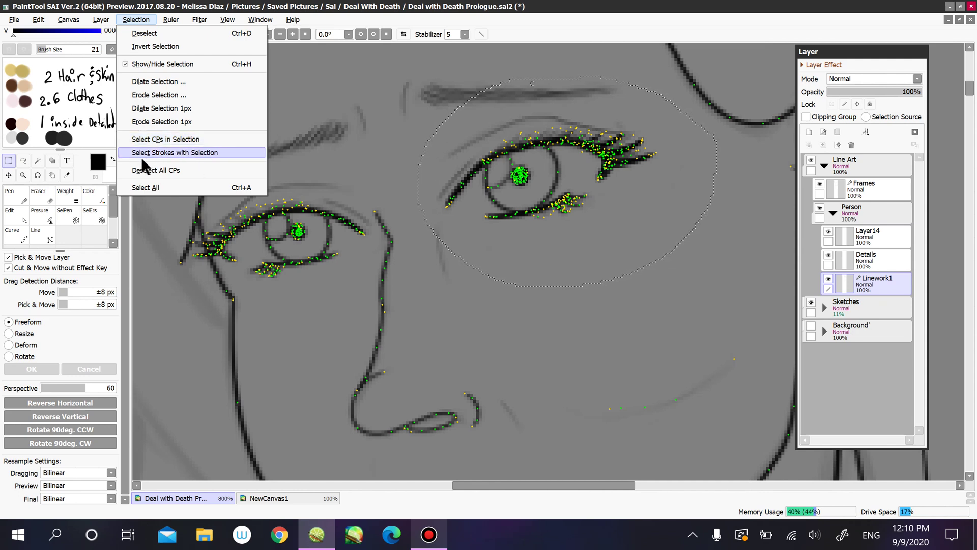
click(194, 152)
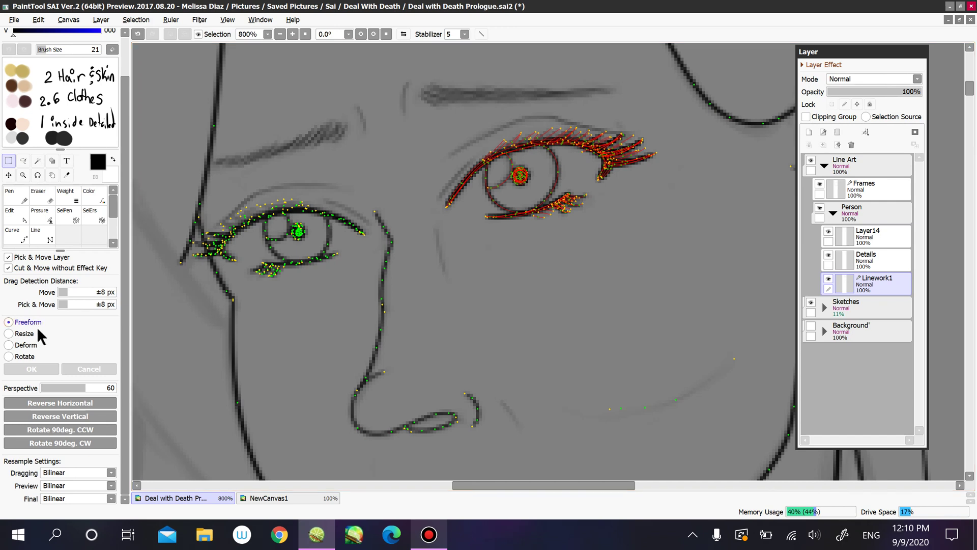
key(ctrl+t)
mouse_move(663, 285)
mouse_down()
mouse_move(353, 289)
mouse_move(549, 136)
mouse_up()
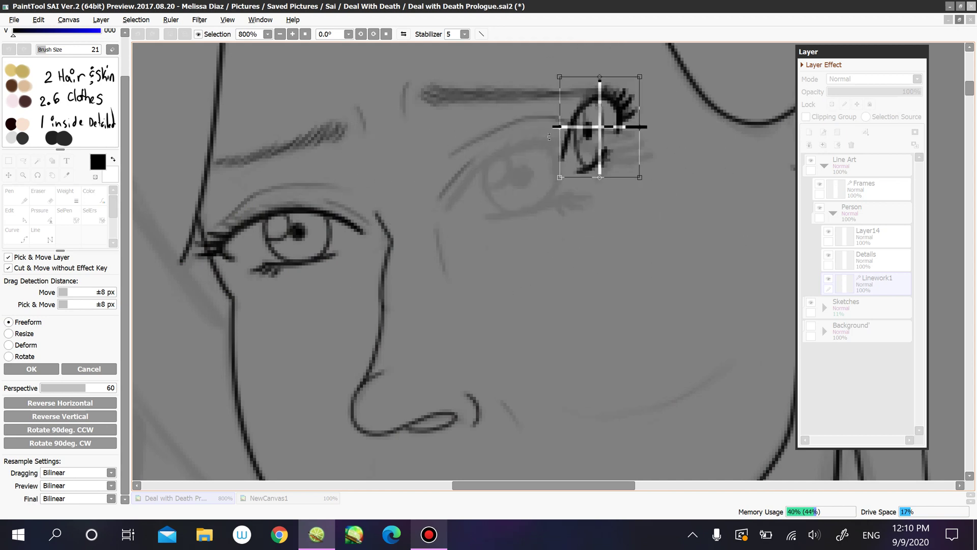
click(94, 365)
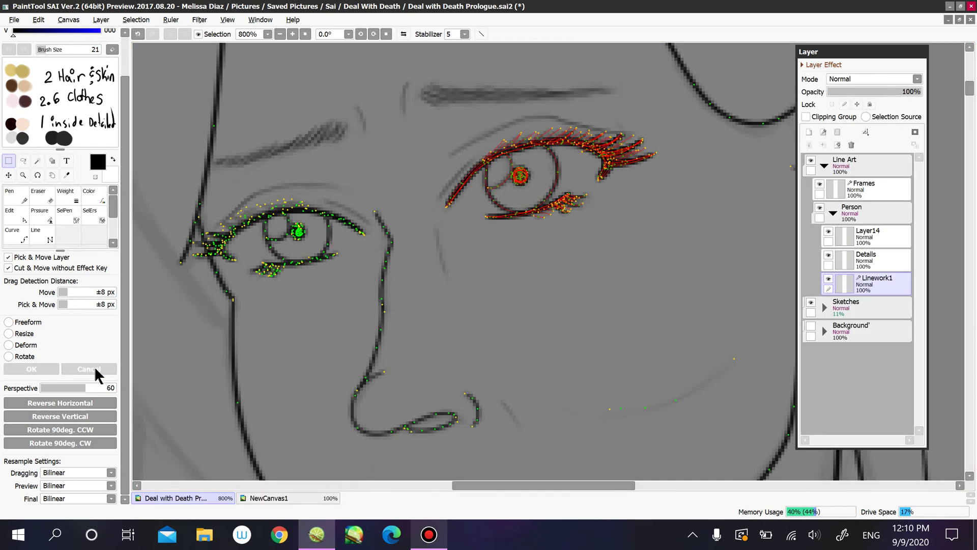
click(28, 163)
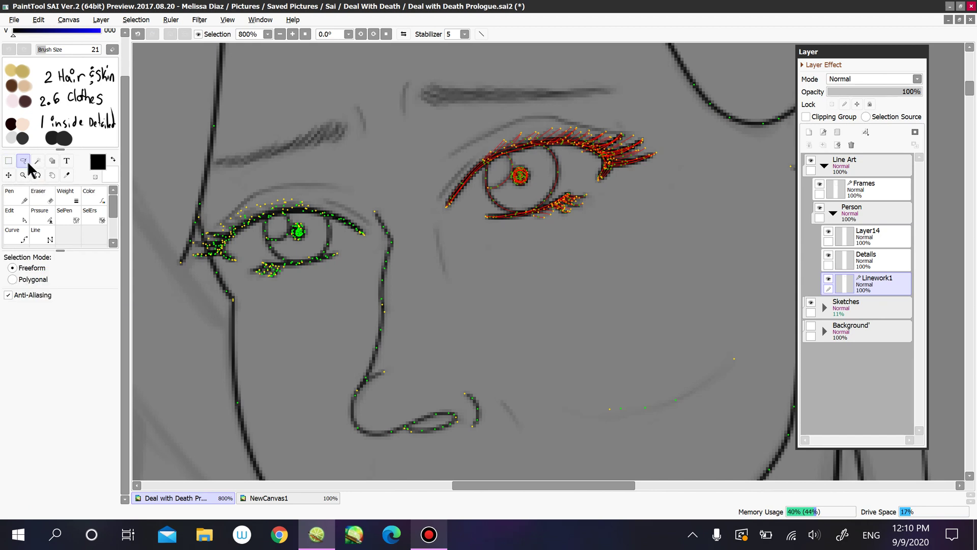
Step: Lasso around the nose and add its strokes to the selection
drag(491, 372, 384, 187)
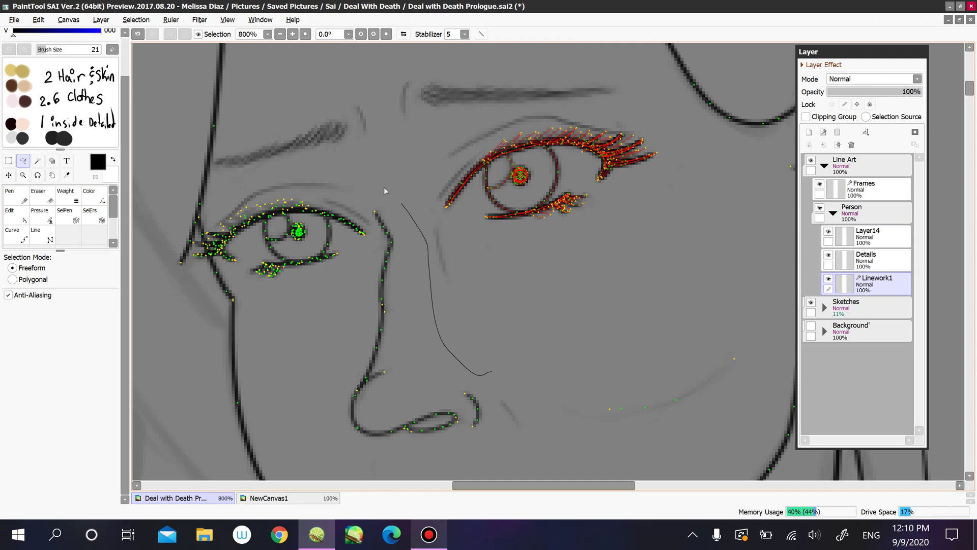
mouse_move(368, 275)
mouse_down()
mouse_move(311, 400)
mouse_move(440, 486)
mouse_move(549, 414)
mouse_move(491, 371)
mouse_up()
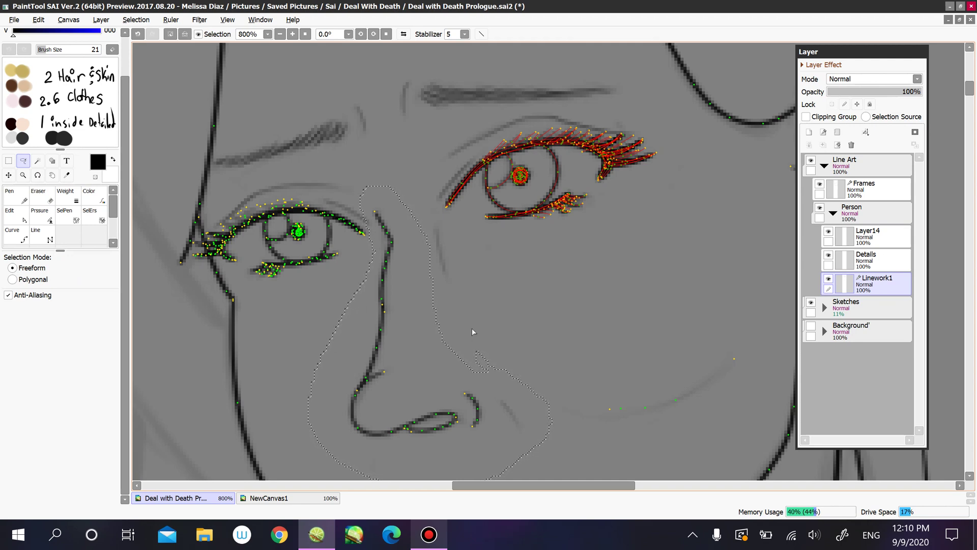
click(136, 19)
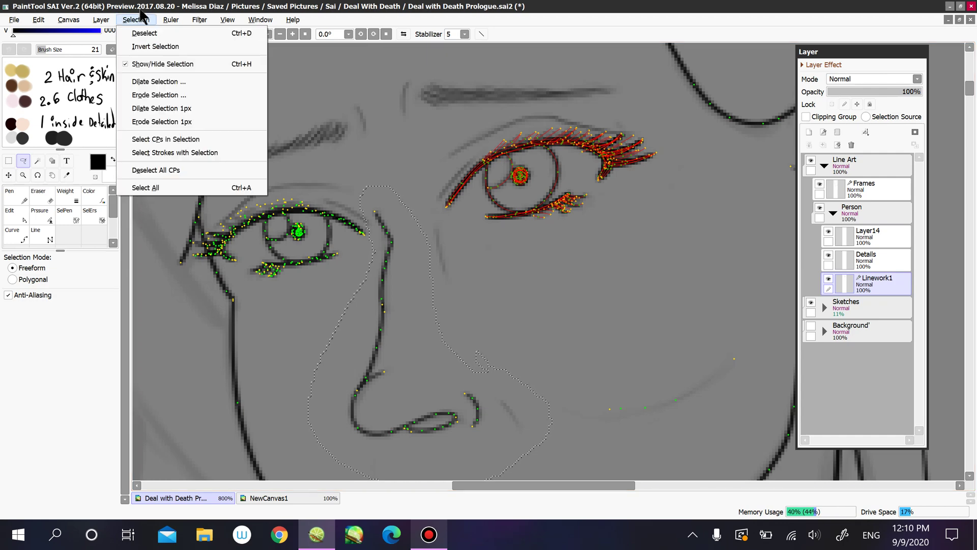
click(212, 152)
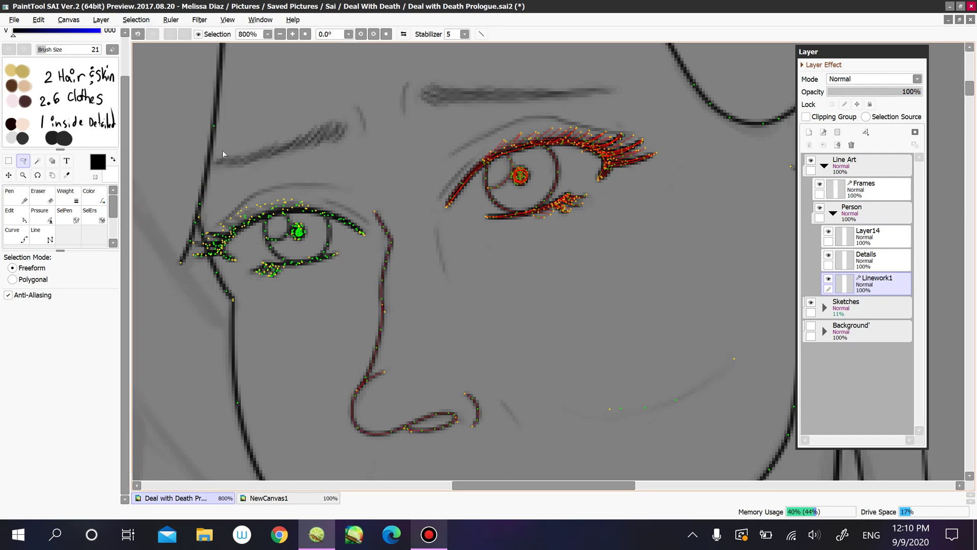
Step: Trial-resize the selected strokes by dragging a corner handle, then end the transform
key(ctrl+t)
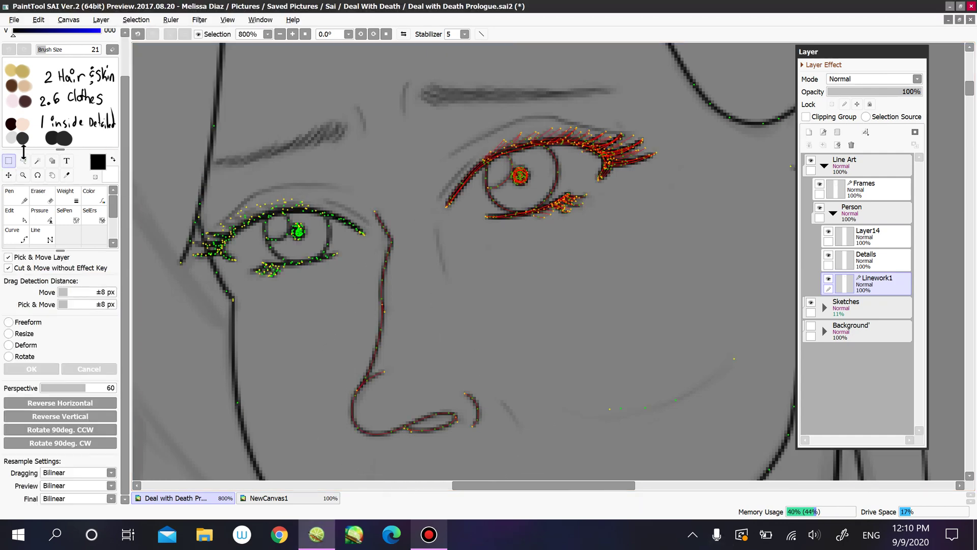
mouse_move(663, 122)
mouse_down()
mouse_move(572, 229)
mouse_move(557, 137)
mouse_move(573, 203)
mouse_move(662, 168)
mouse_move(585, 148)
mouse_move(646, 117)
mouse_up()
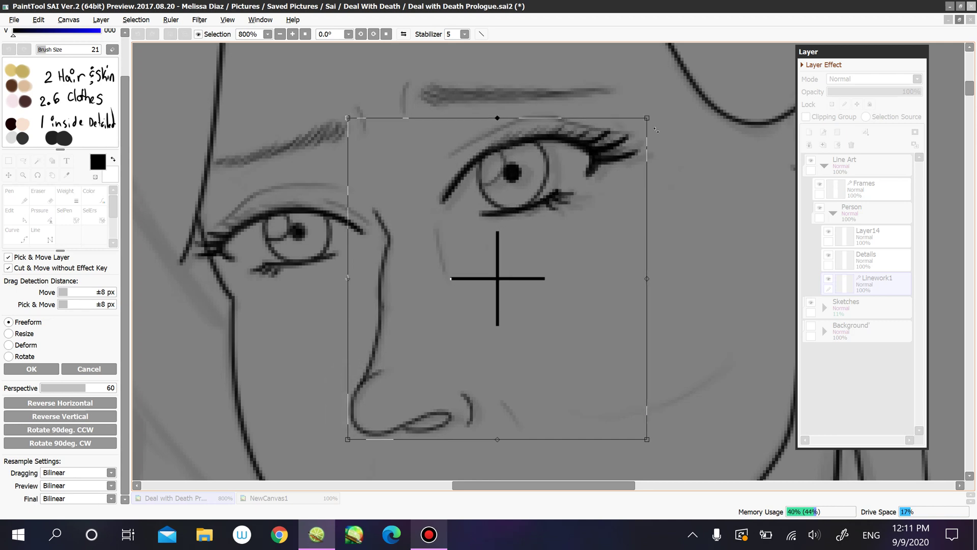
key(Return)
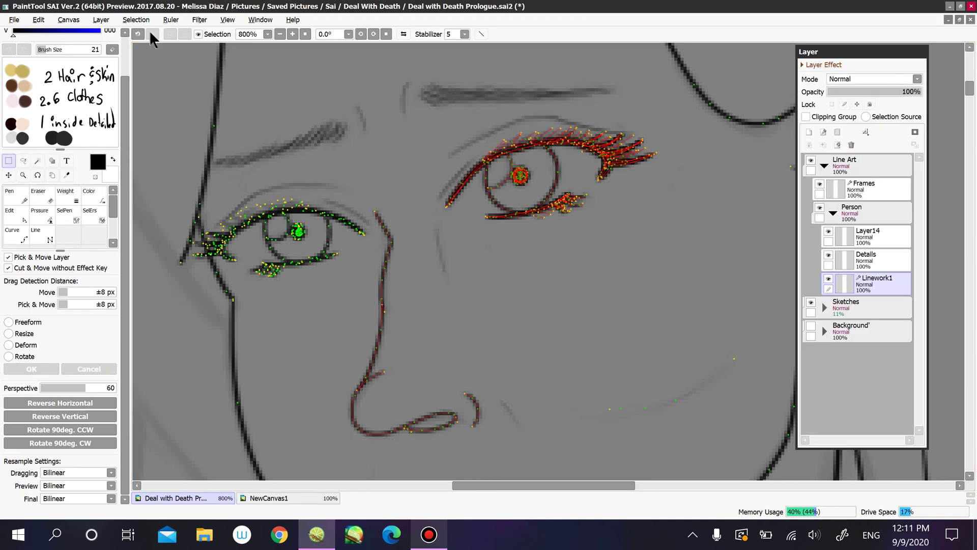
click(136, 20)
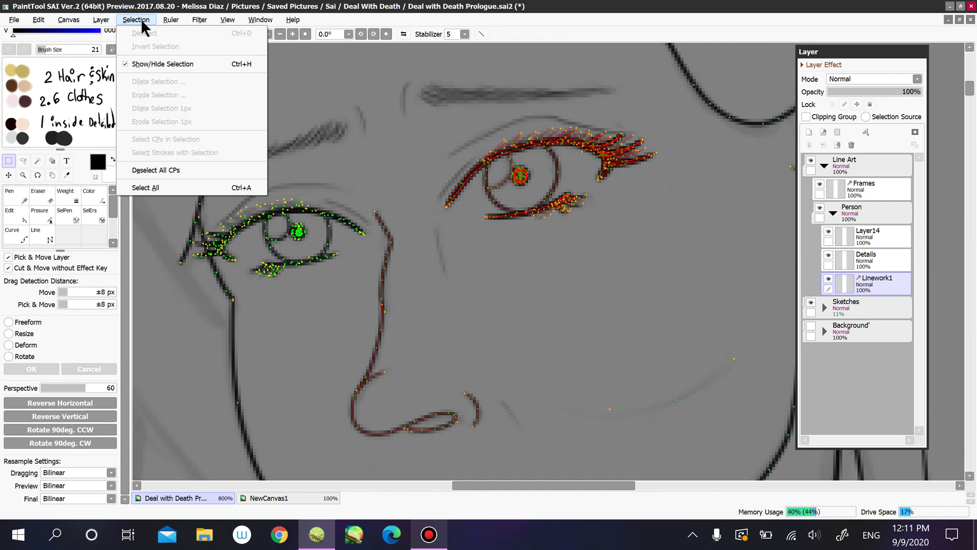
Step: Deselect all control points, then re-lasso near the nose and select its strokes
click(190, 173)
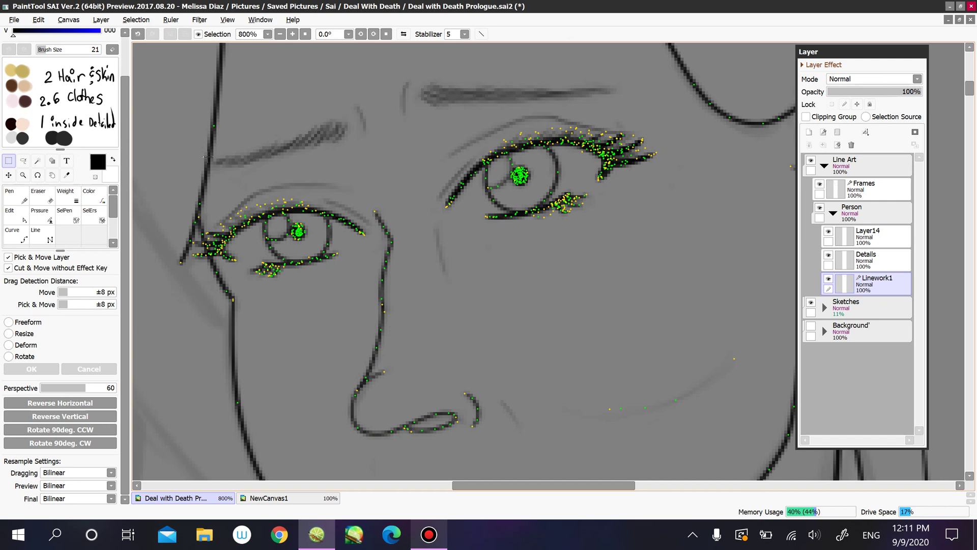
click(22, 160)
mouse_move(435, 292)
mouse_down()
mouse_move(432, 274)
mouse_move(362, 206)
mouse_move(360, 301)
mouse_move(536, 461)
mouse_move(434, 285)
mouse_up()
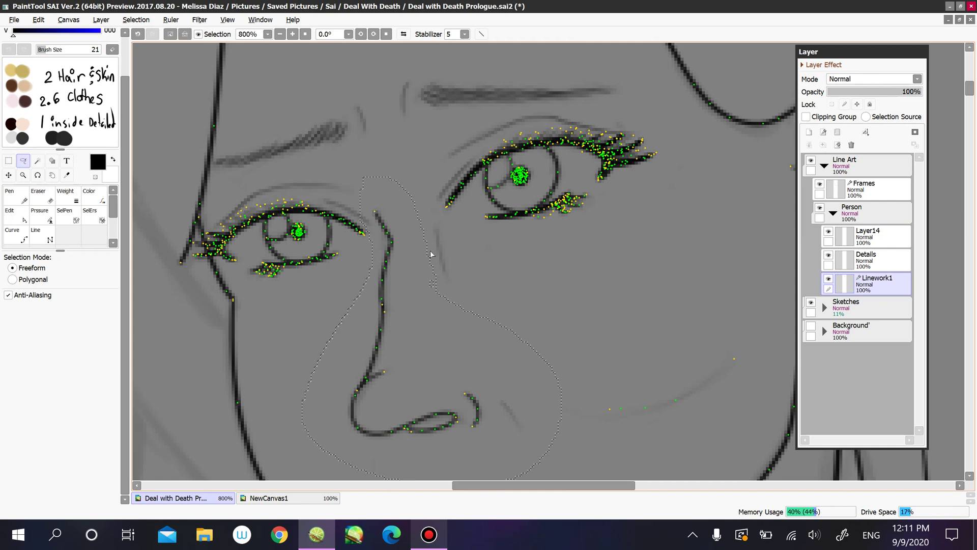
click(142, 20)
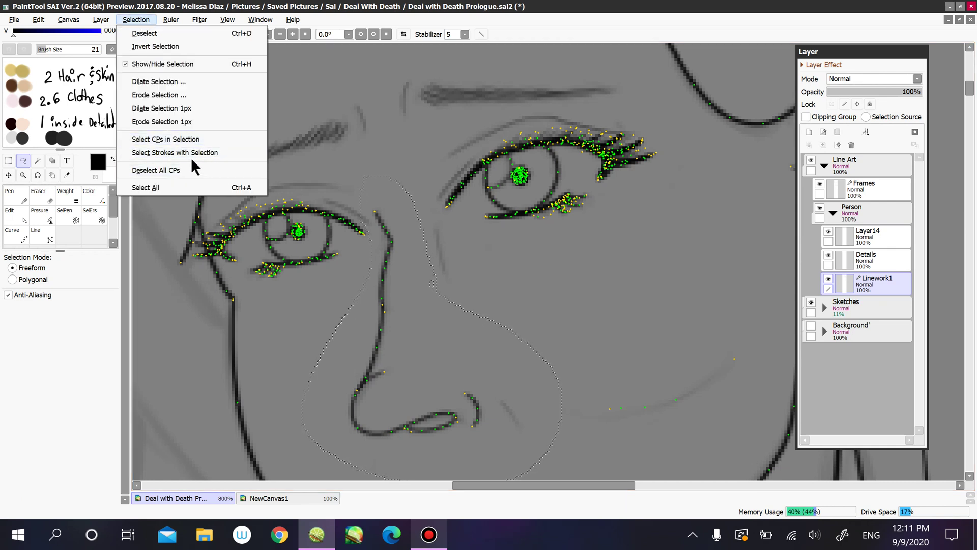
click(206, 153)
Step: Test moving the nose strokes toward the lower left, then cancel to restore them
key(ctrl+t)
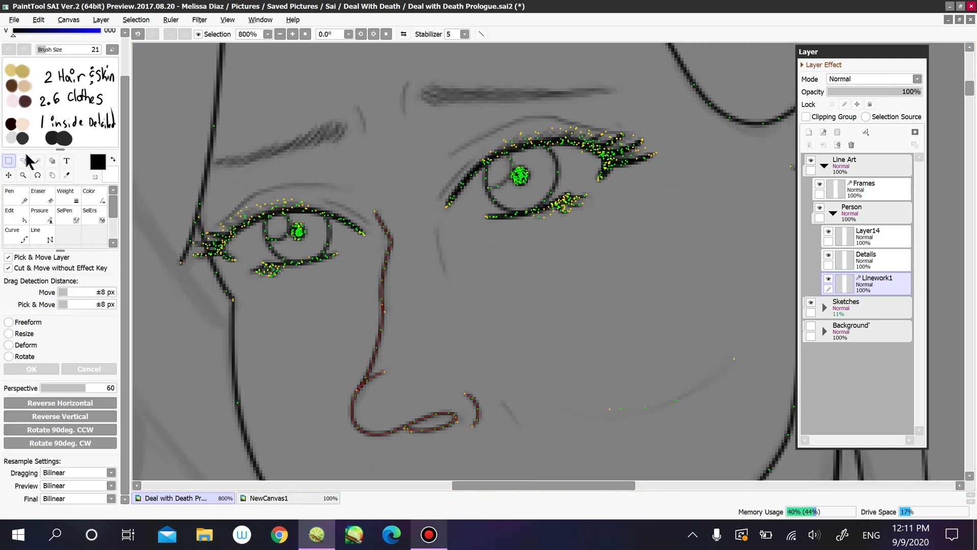
mouse_move(524, 299)
mouse_down()
mouse_move(520, 262)
mouse_move(376, 344)
mouse_move(494, 301)
mouse_move(484, 303)
mouse_up()
click(103, 368)
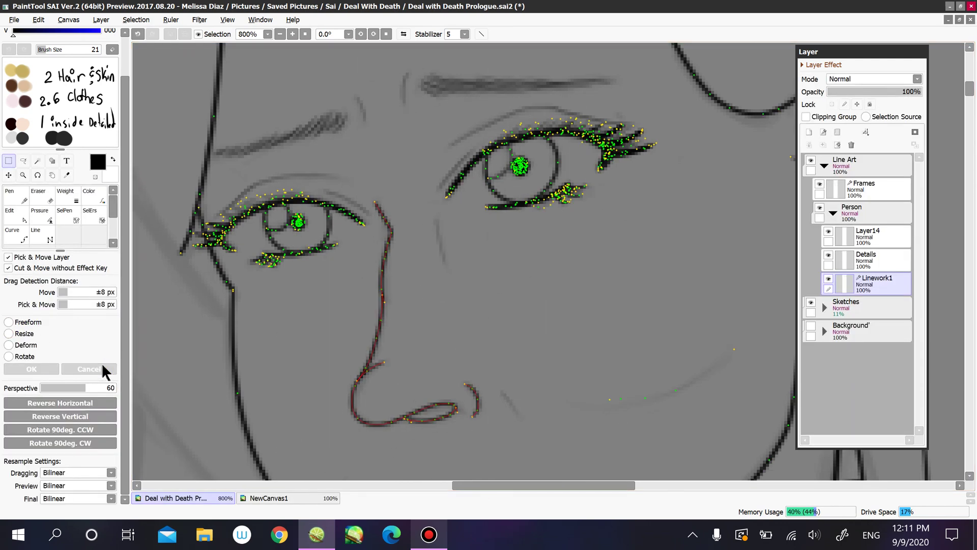
click(136, 19)
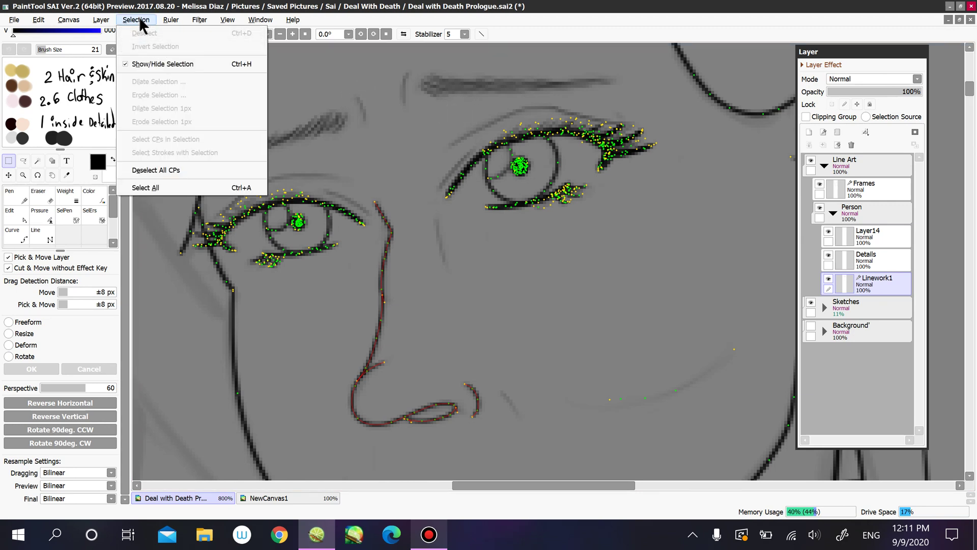
Step: Clear the selected control points, lasso the nose, and select the control points inside
click(168, 170)
click(23, 160)
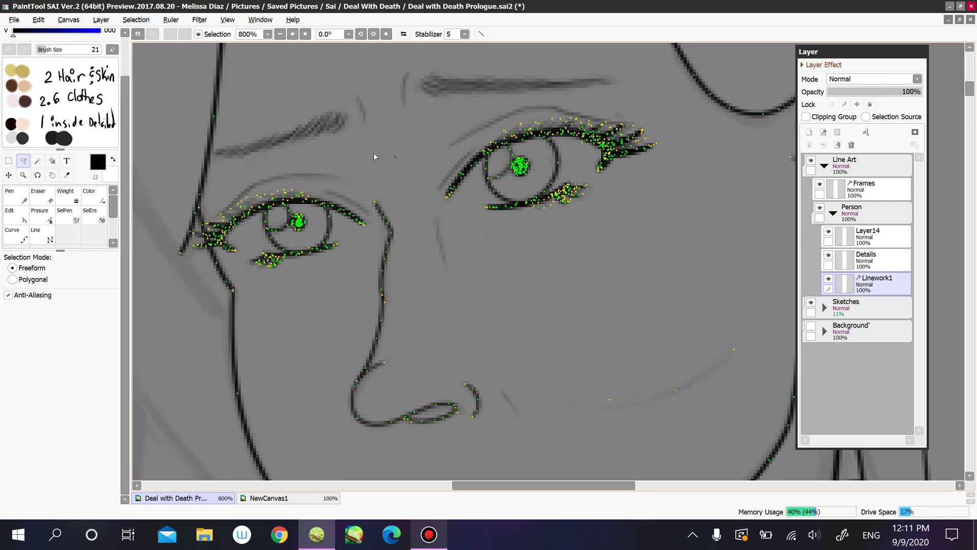
mouse_move(362, 283)
mouse_down()
mouse_move(513, 333)
mouse_move(402, 179)
mouse_up()
click(136, 20)
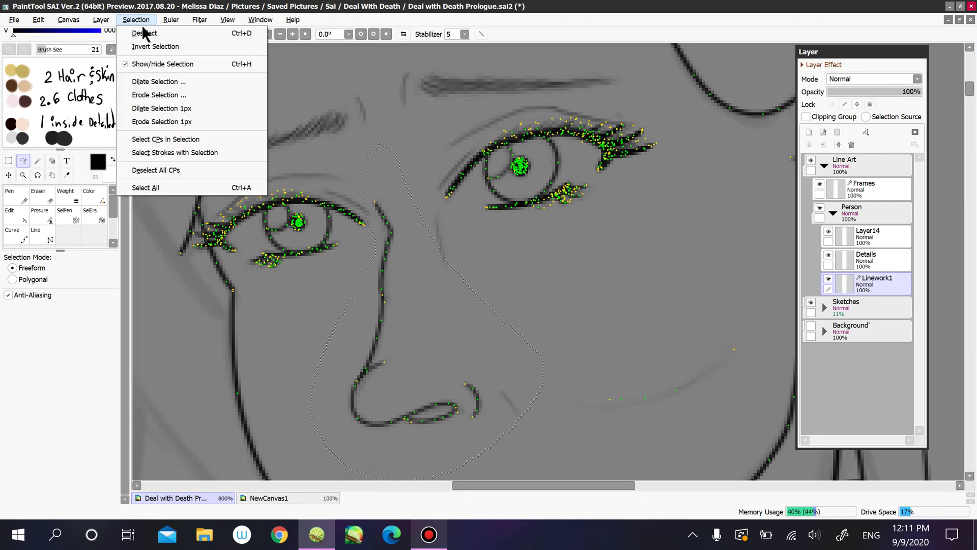
click(215, 139)
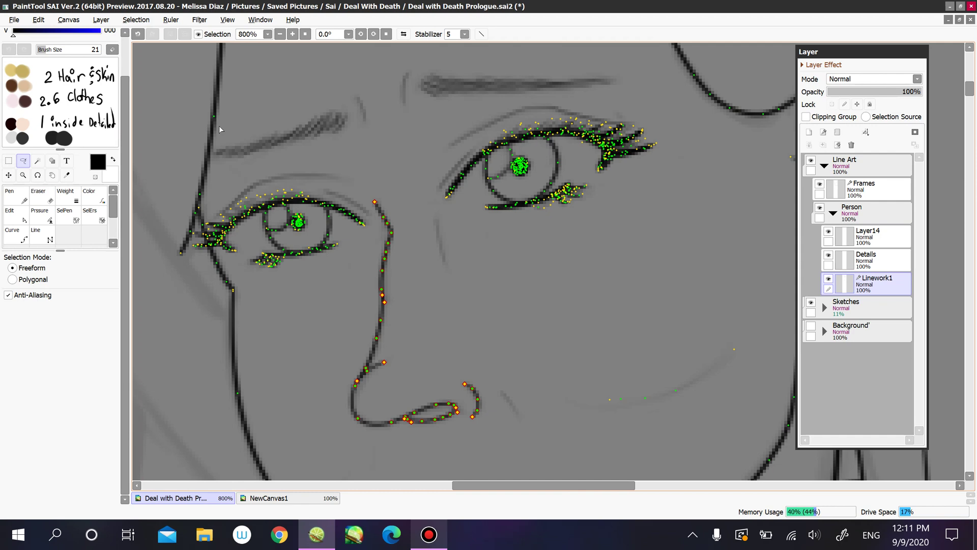
Step: Test-stretch the nose from its top-right corner, cancel it, and deselect
key(ctrl+t)
mouse_move(475, 199)
mouse_down()
mouse_move(546, 144)
mouse_move(394, 165)
mouse_move(582, 147)
mouse_move(552, 261)
mouse_up()
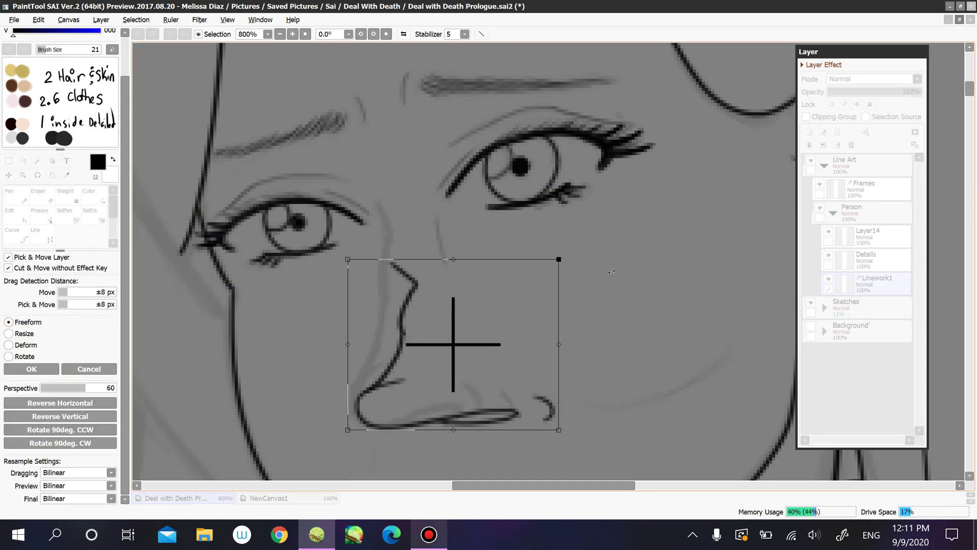
click(101, 366)
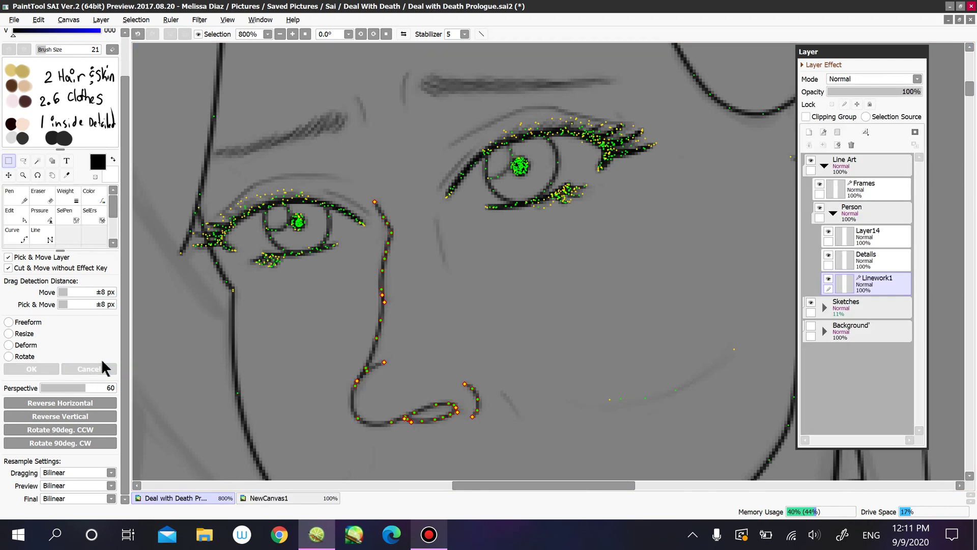
click(135, 20)
click(166, 169)
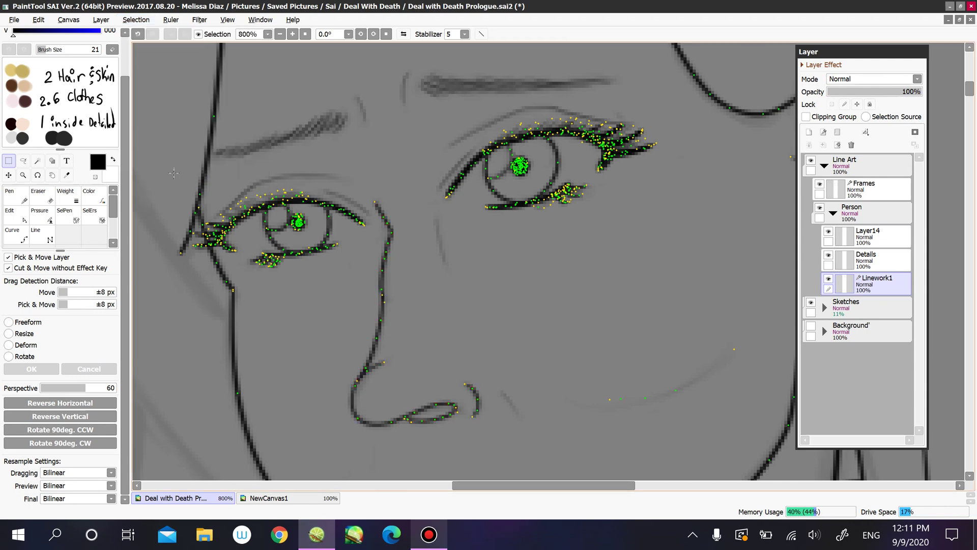
Step: With Edit linework, drag the nose-bridge top point up-left, then pick the lower nose and nostril curves
click(25, 210)
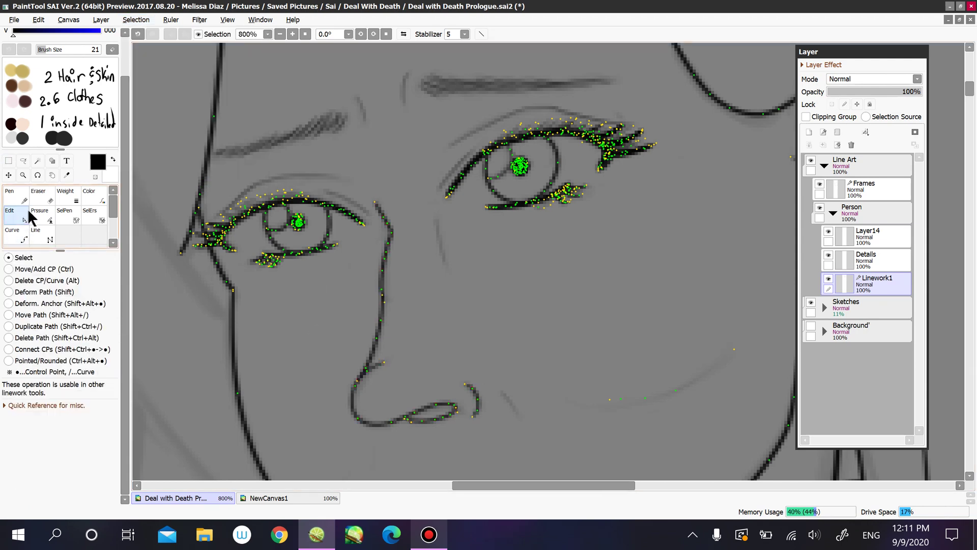
click(388, 226)
click(388, 223)
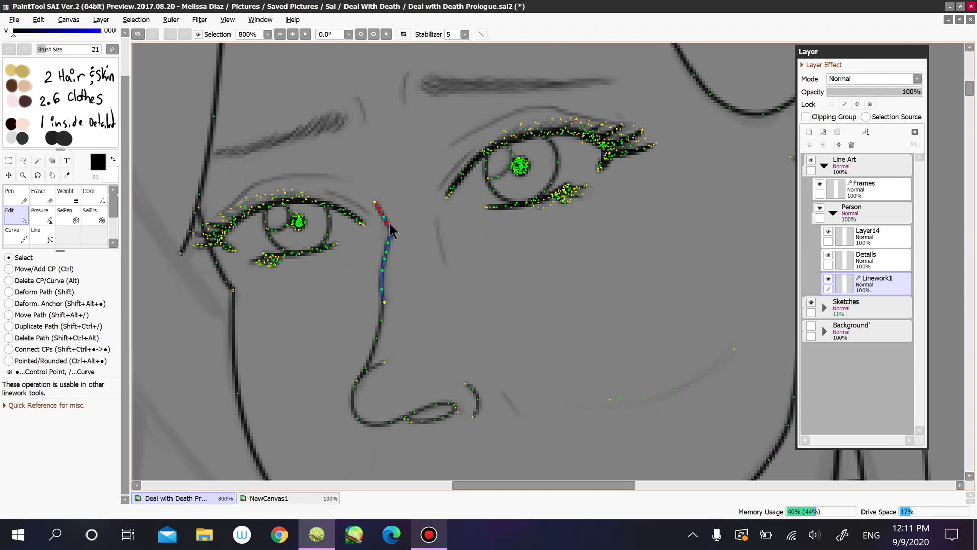
drag(387, 223, 381, 212)
click(406, 417)
click(478, 400)
Step: Try skewing and tilting the selected nose lines, cancel the change, and deselect
key(ctrl+t)
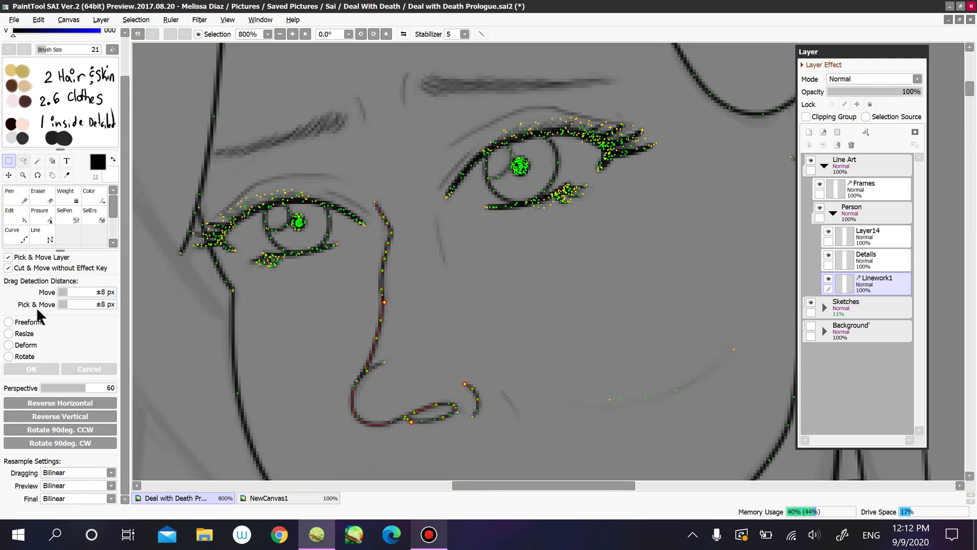
drag(355, 399, 583, 232)
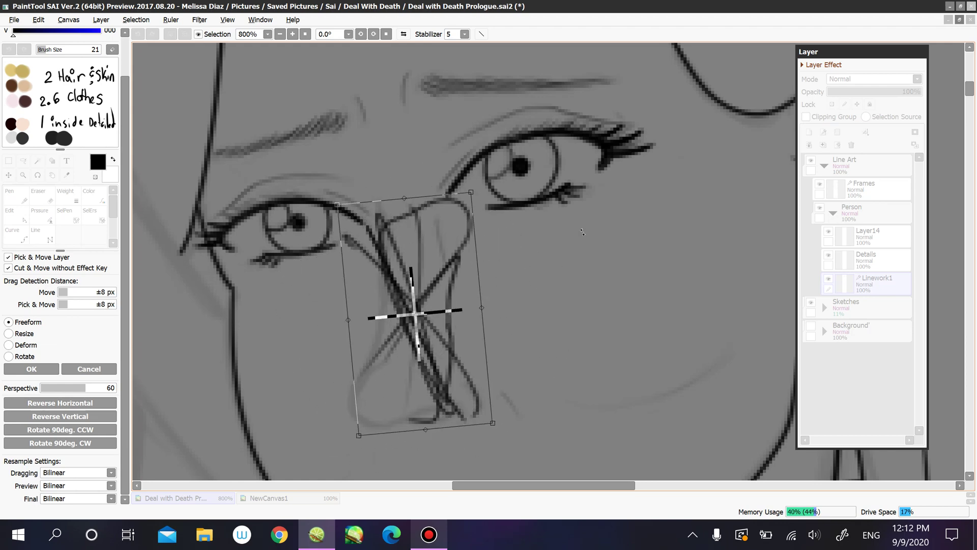
click(99, 368)
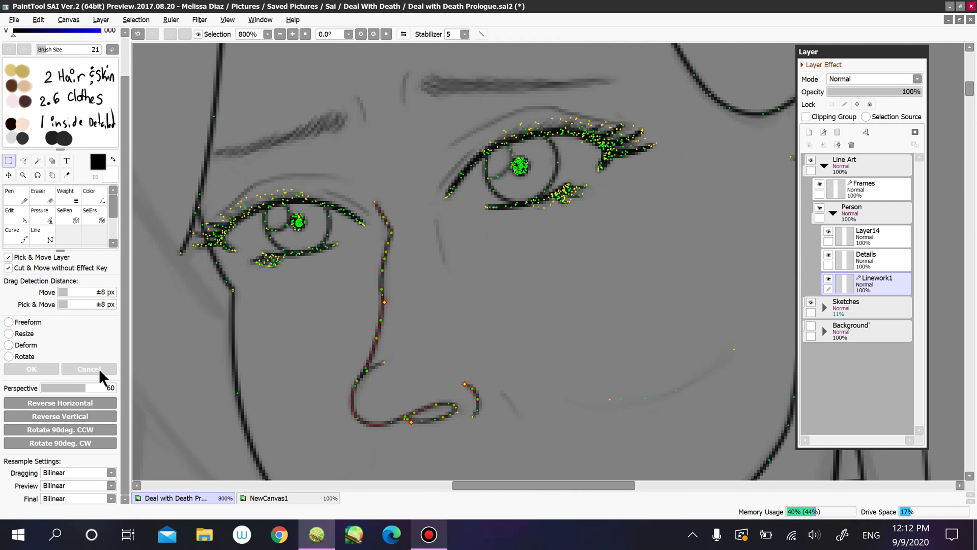
click(136, 19)
click(171, 171)
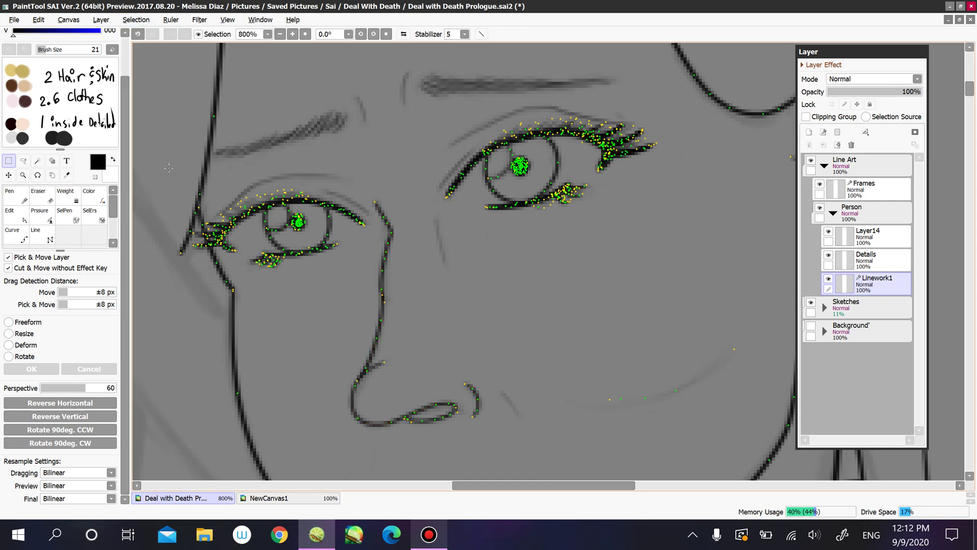